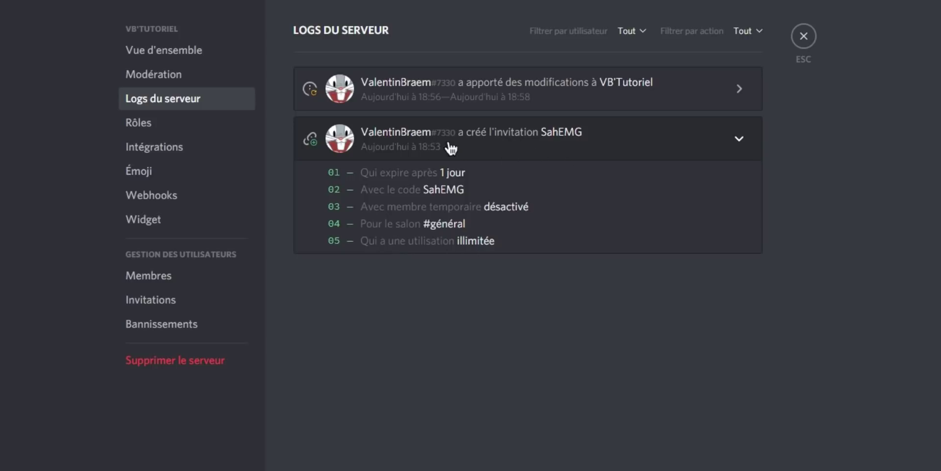
Examine the server log entry about the changes made to VB'Tutoriel, with the invitation entry collapsed
click(558, 147)
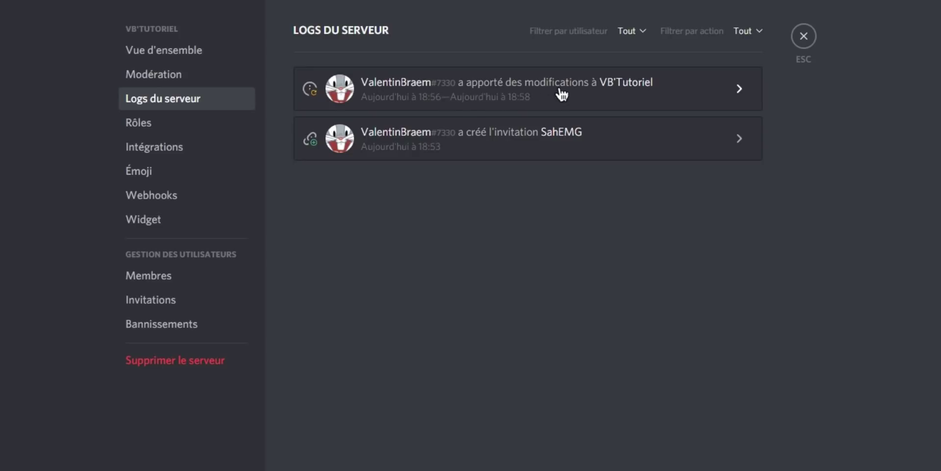
click(584, 97)
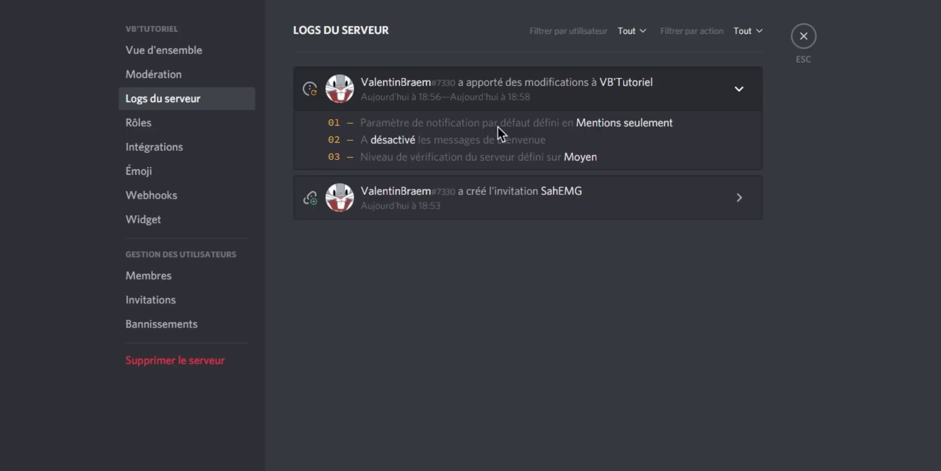
click(510, 96)
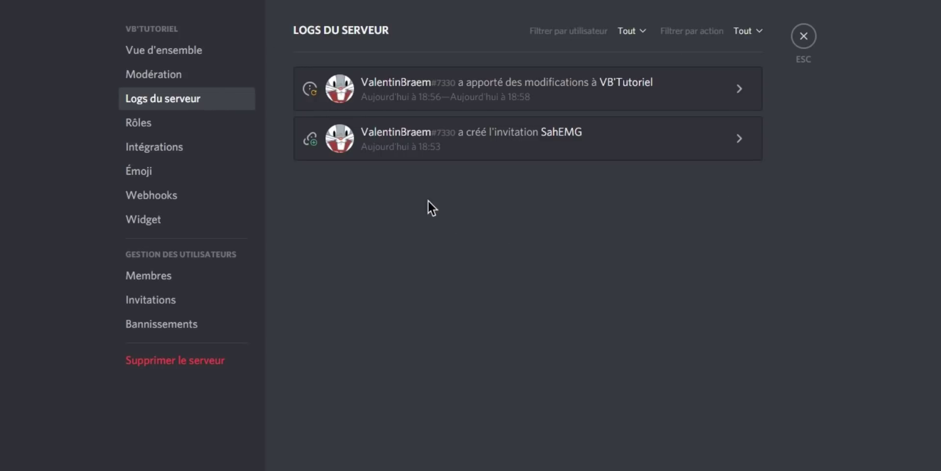
Create a new server role named Ami and give it the light blue colour
click(206, 127)
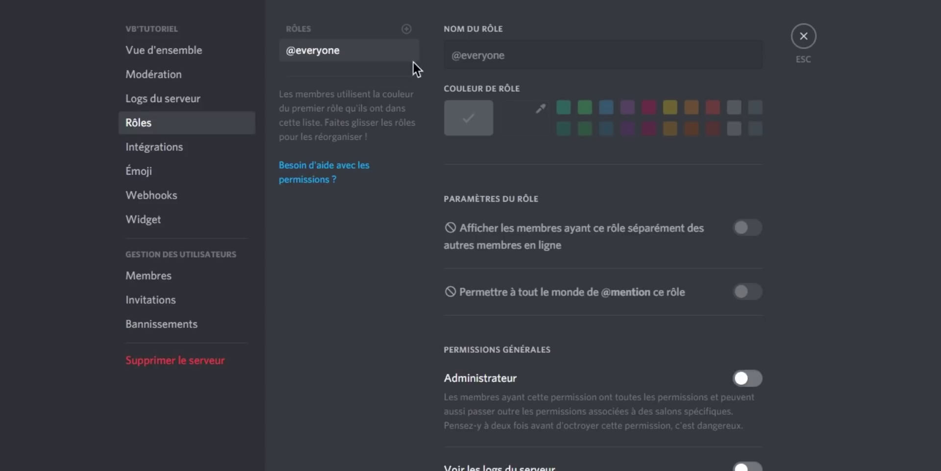
click(406, 29)
drag(493, 54, 476, 55)
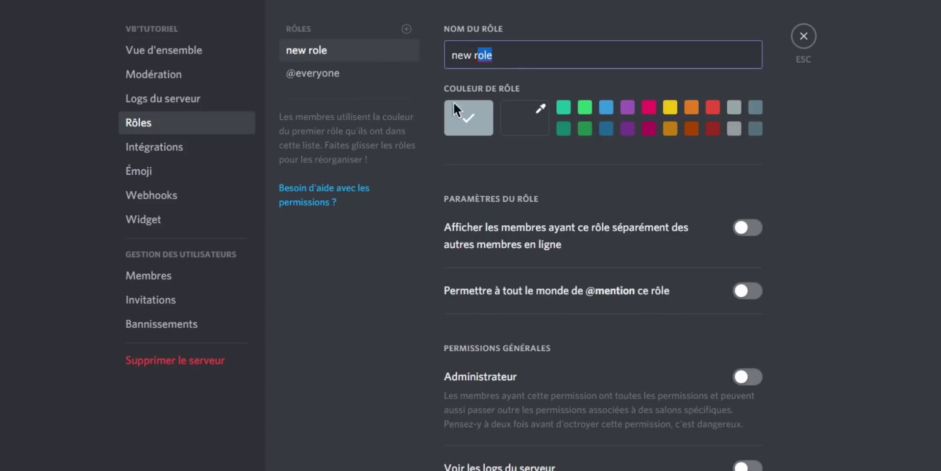
key(ctrl+a)
text(Ami)
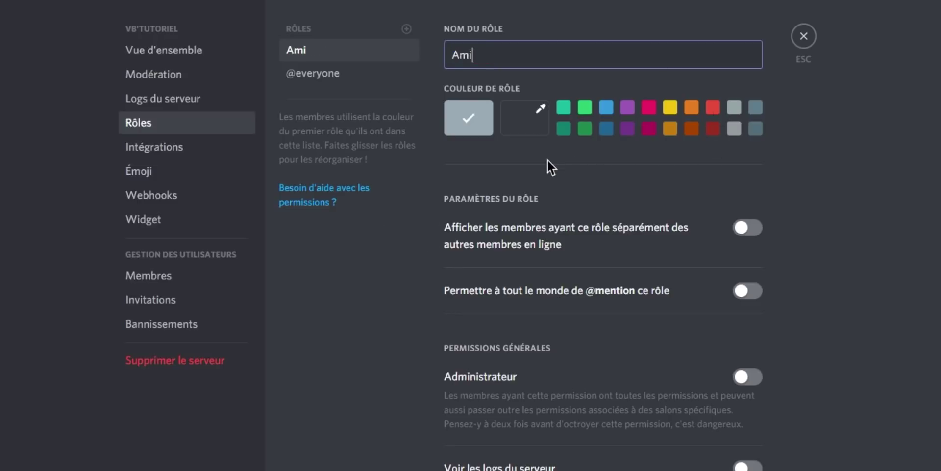
click(606, 109)
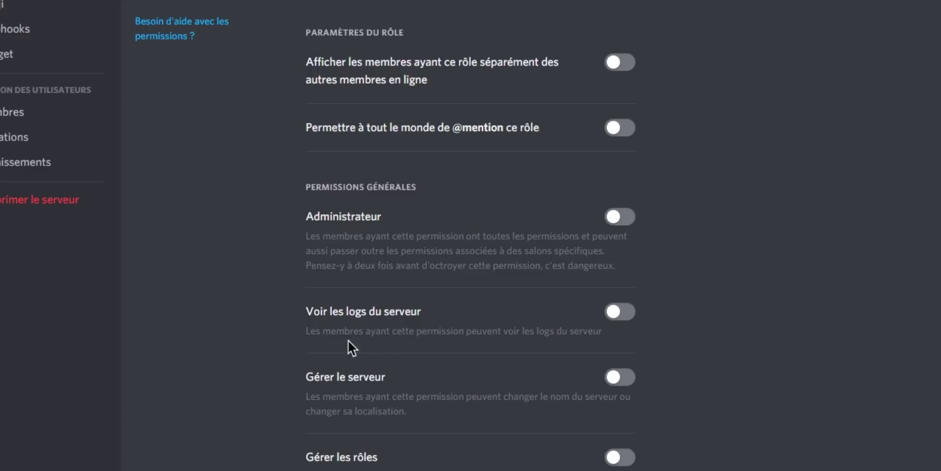
Review the Ami role's general, text and voice permissions
scroll(492, 375, down, 3)
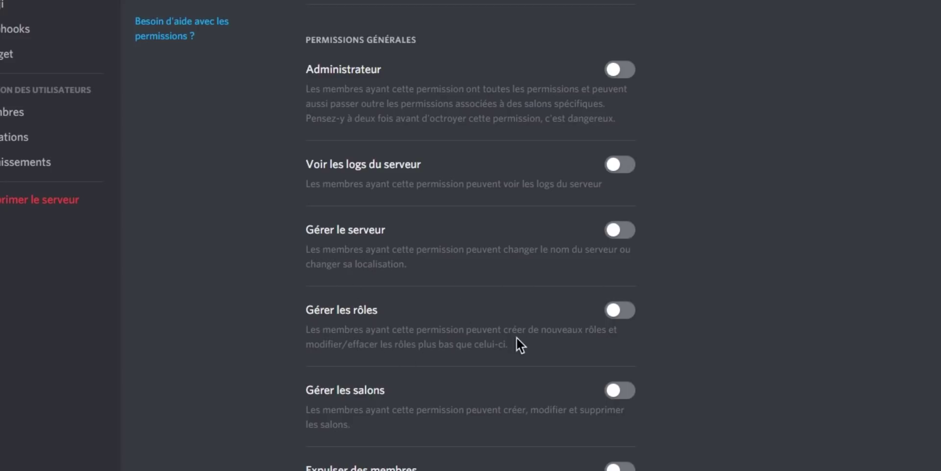
scroll(500, 400, down, 5)
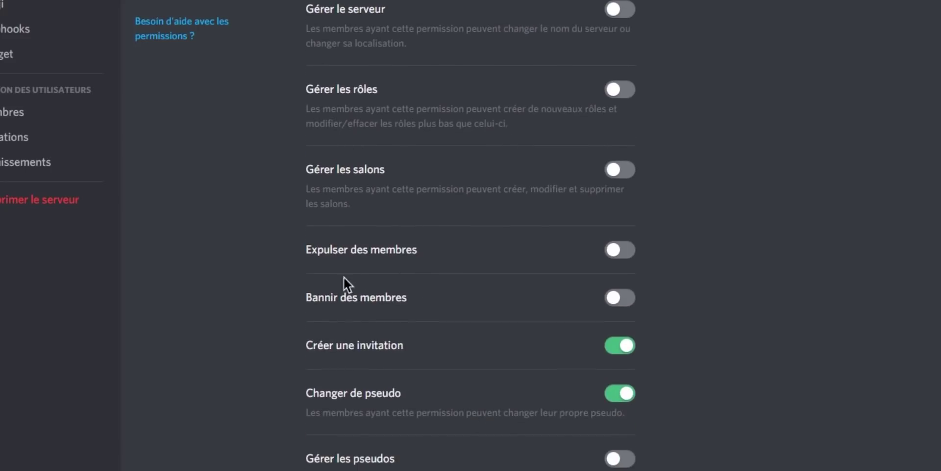
scroll(395, 262, down, 5)
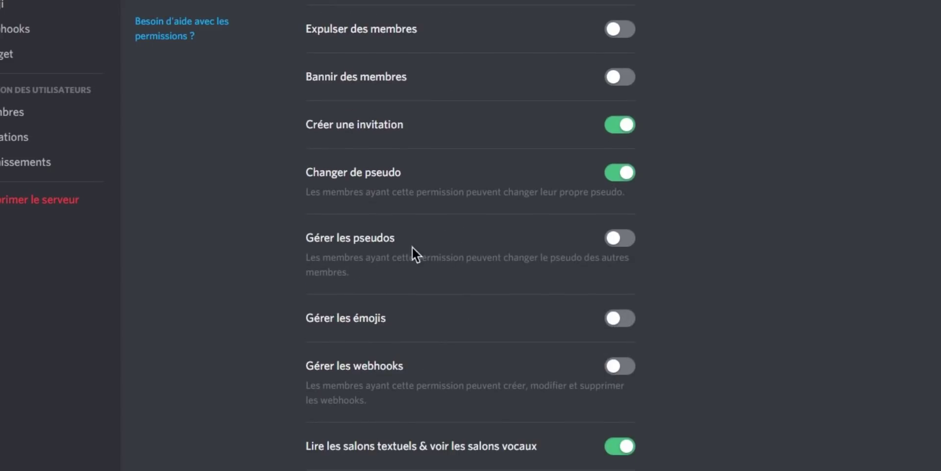
scroll(456, 338, down, 8)
scroll(438, 295, down, 10)
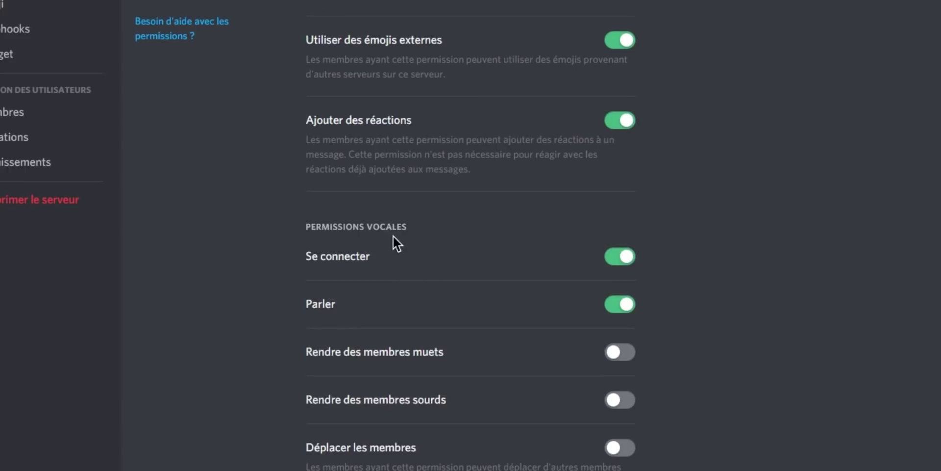
scroll(395, 251, down, 5)
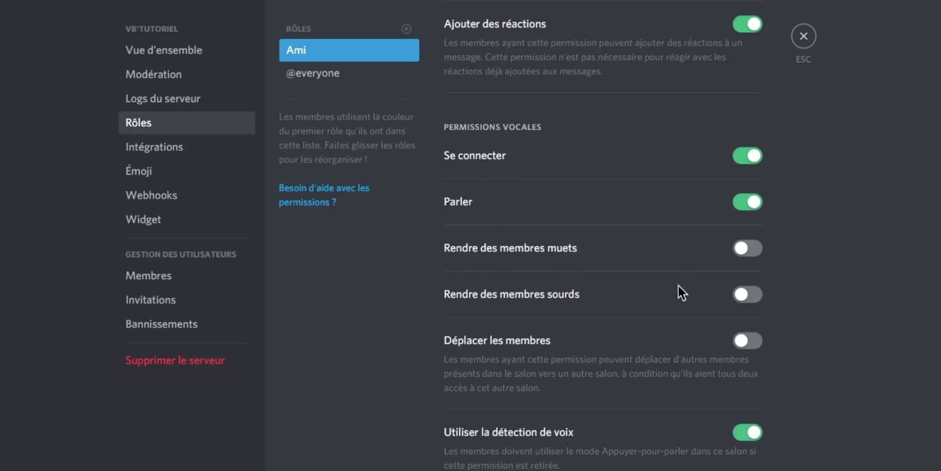
scroll(675, 264, up, 15)
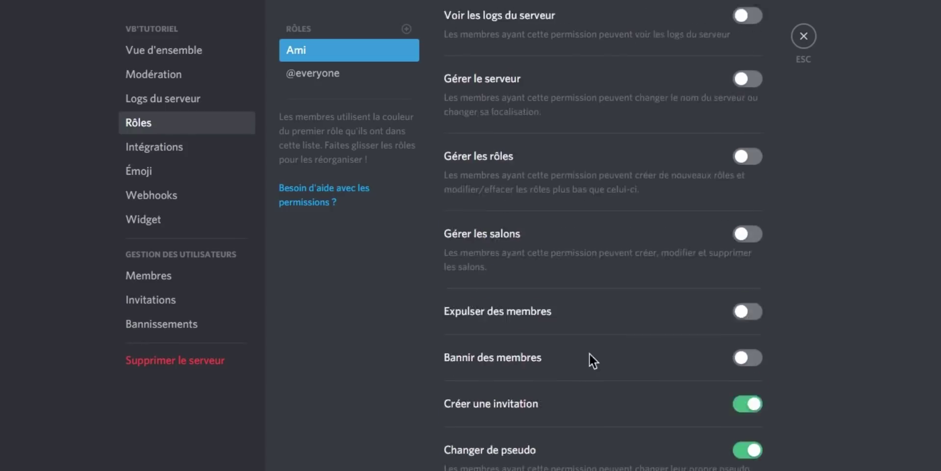
scroll(564, 343, up, 10)
scroll(539, 388, up, 2)
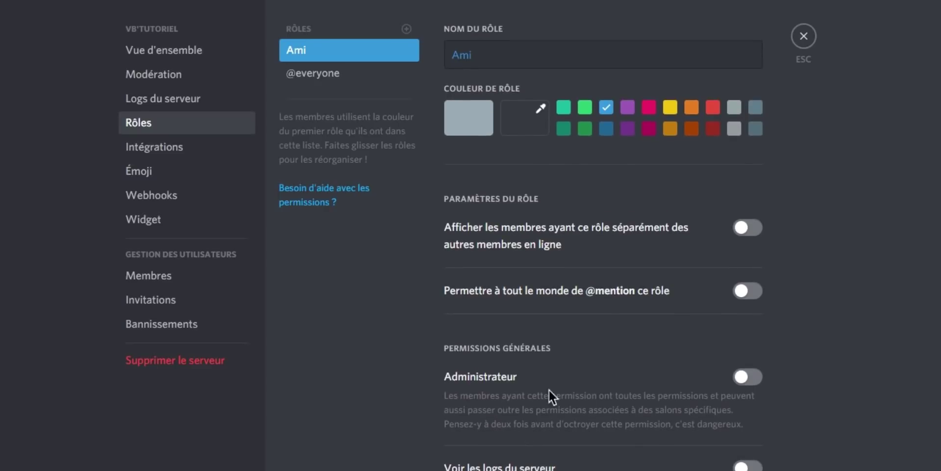
Inspect the Twitch Subscriber role linked from the Twitch integration and return to the integrations
click(192, 155)
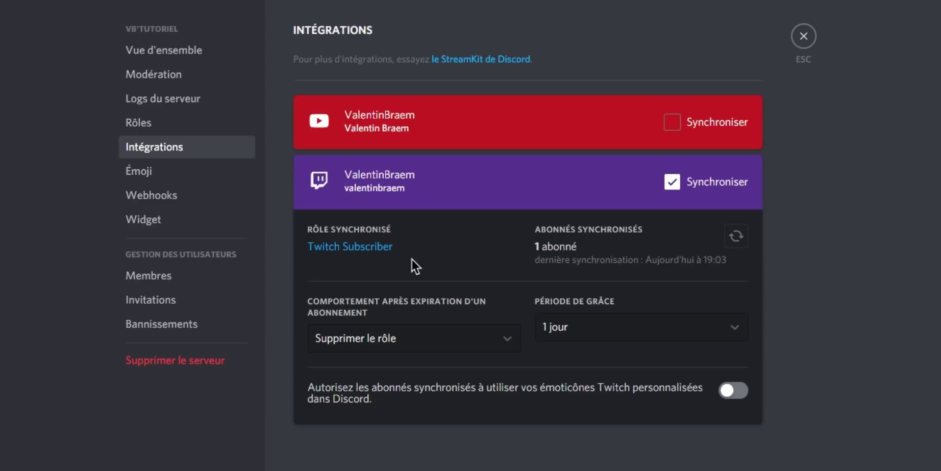
click(371, 247)
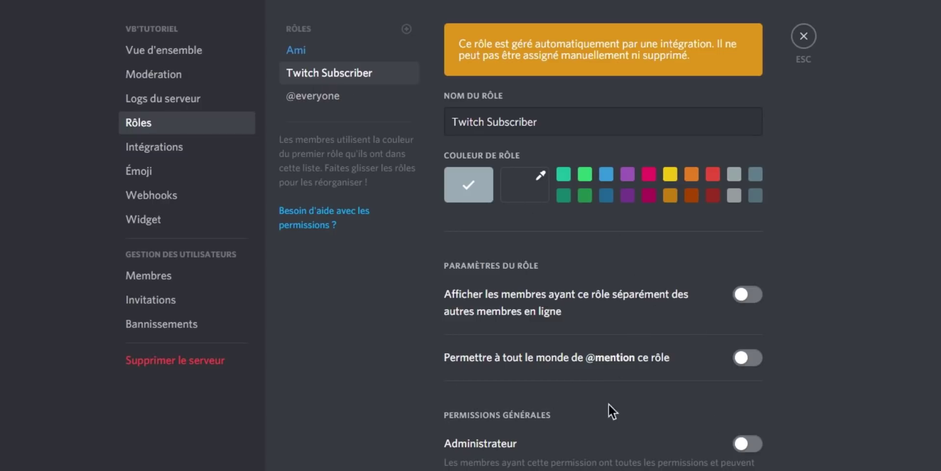
click(200, 152)
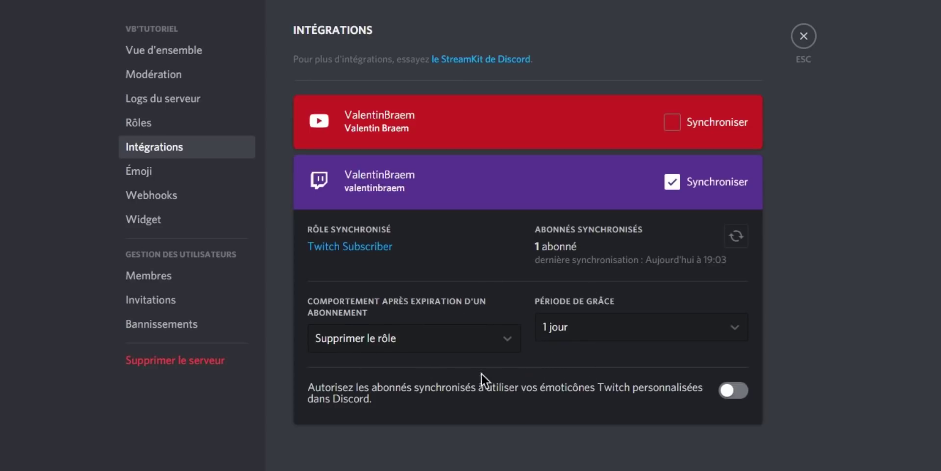
Set the Twitch integration's grace period to 3 jours and its behaviour after a subscription expires to Expulser
click(601, 327)
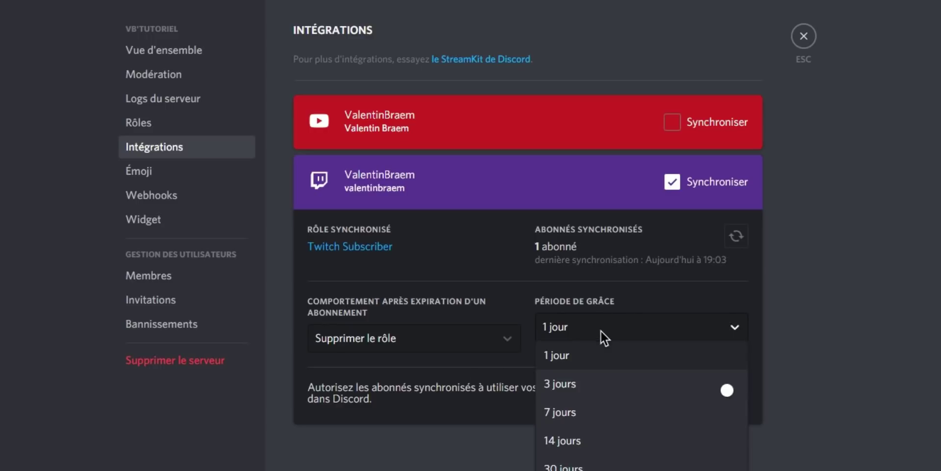
click(594, 384)
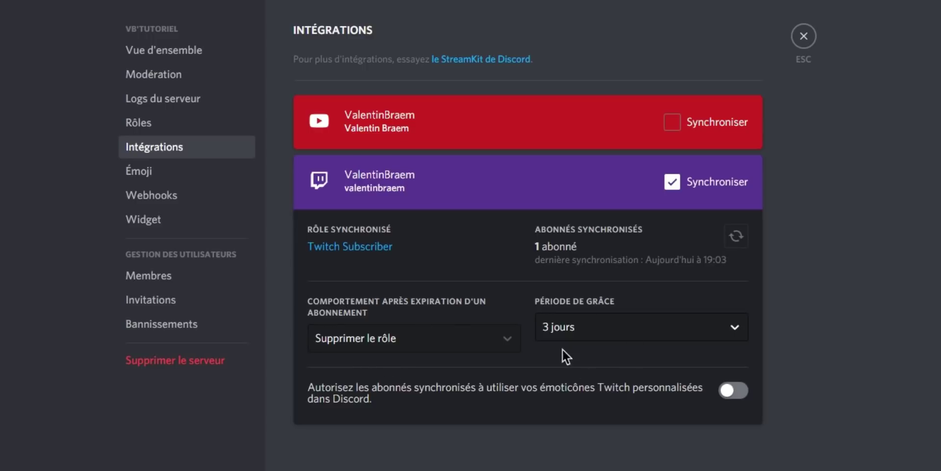
click(380, 351)
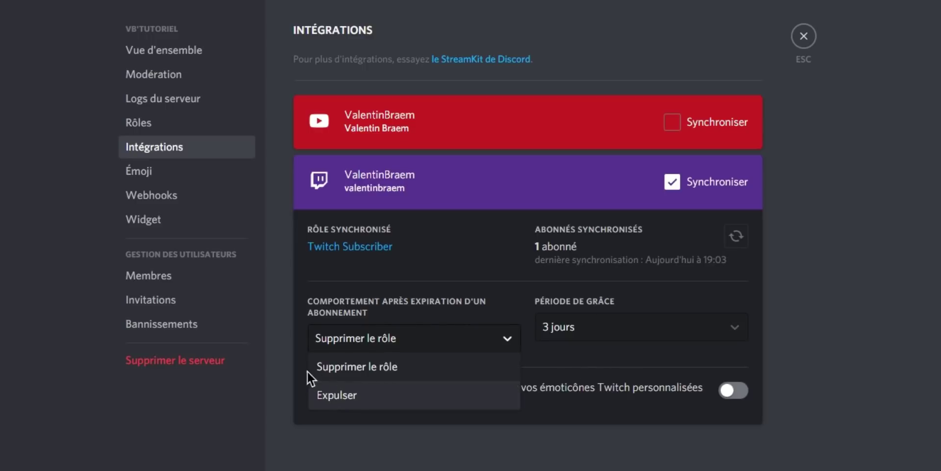
click(396, 404)
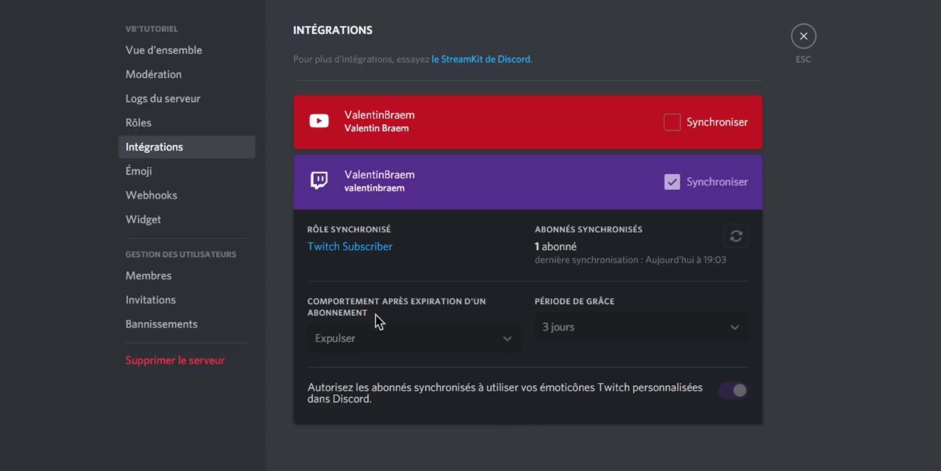
View the server's emoji settings and its webhooks settings
click(185, 171)
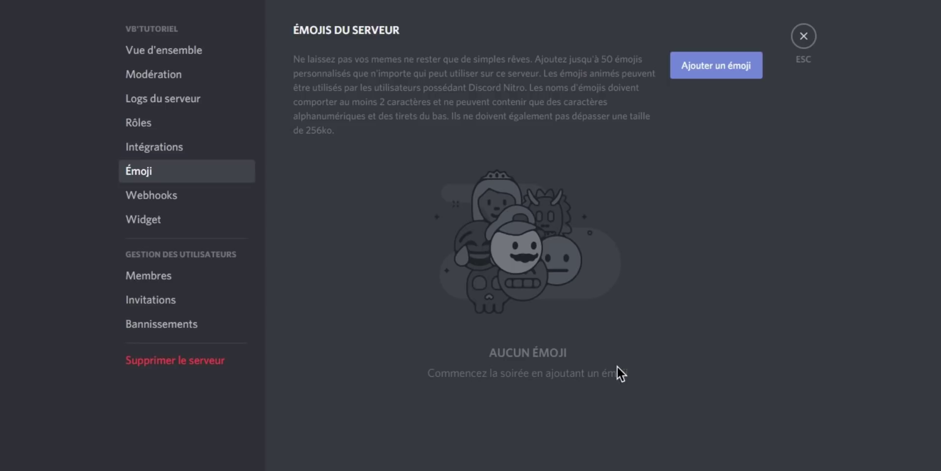
click(162, 201)
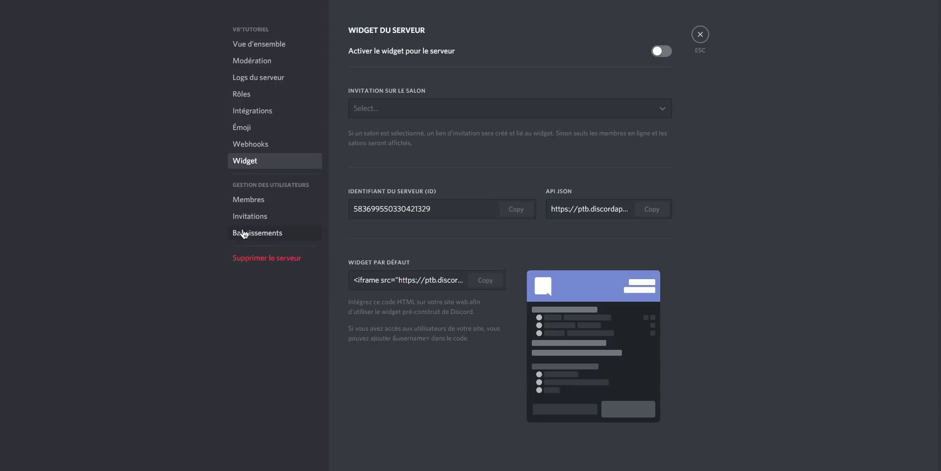
Review the server members list, checking the member's available actions and the roles offered for filtering
click(240, 204)
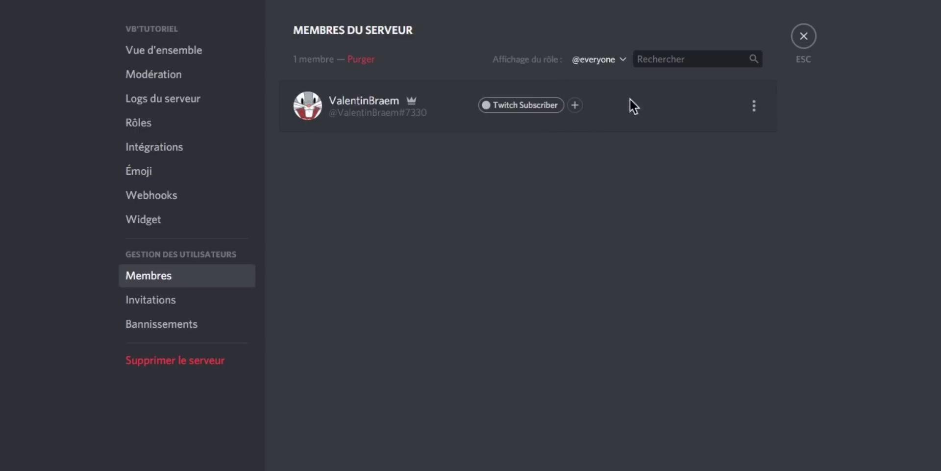
click(754, 109)
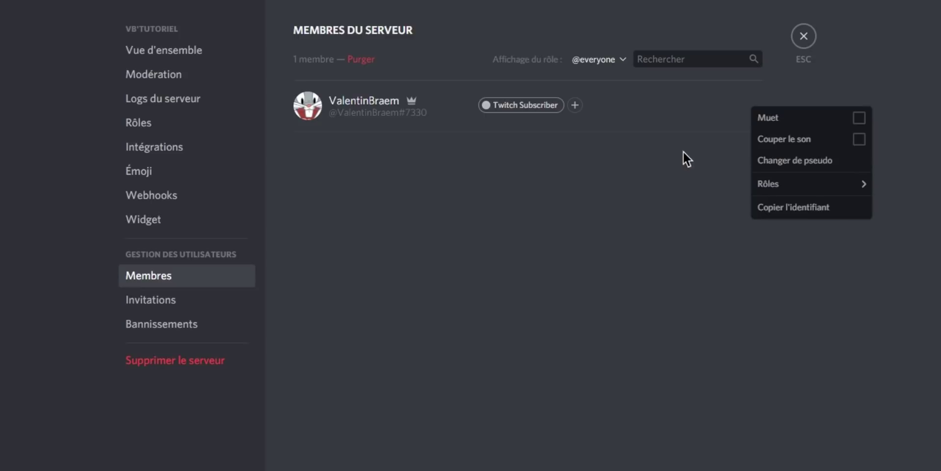
click(640, 155)
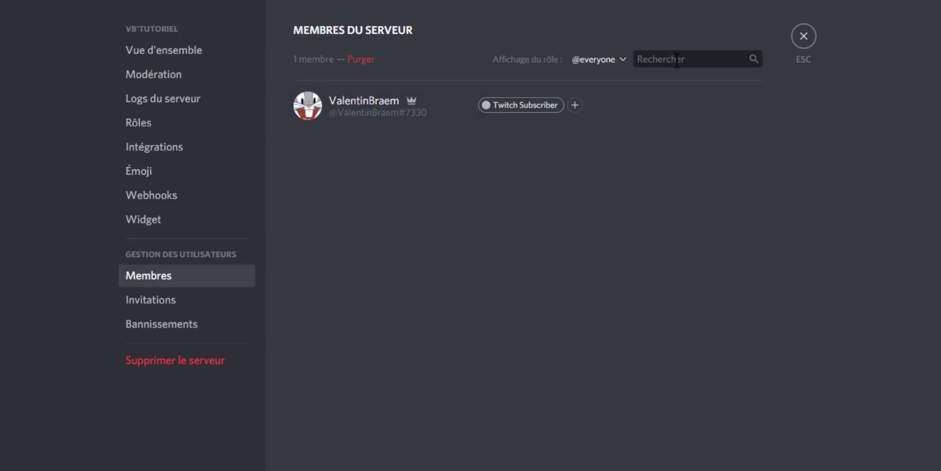
click(598, 69)
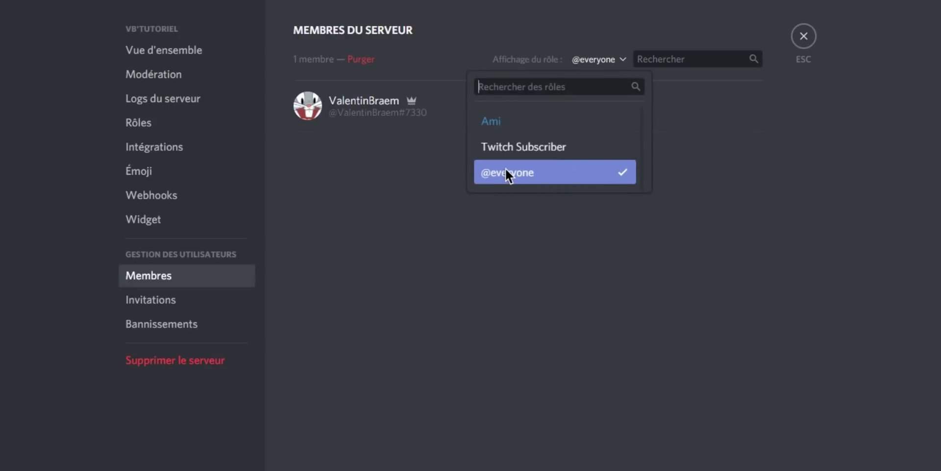
click(418, 68)
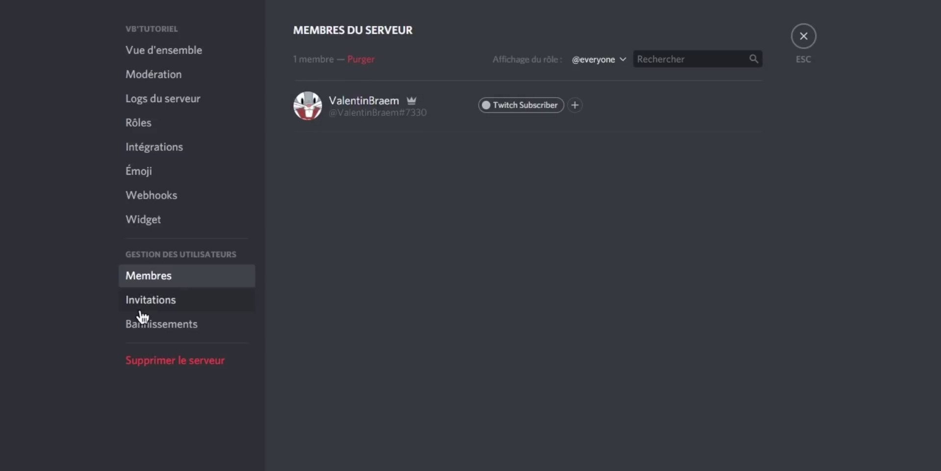
Revoke the active invitation link for the #général channel and open the server's ban list
click(177, 308)
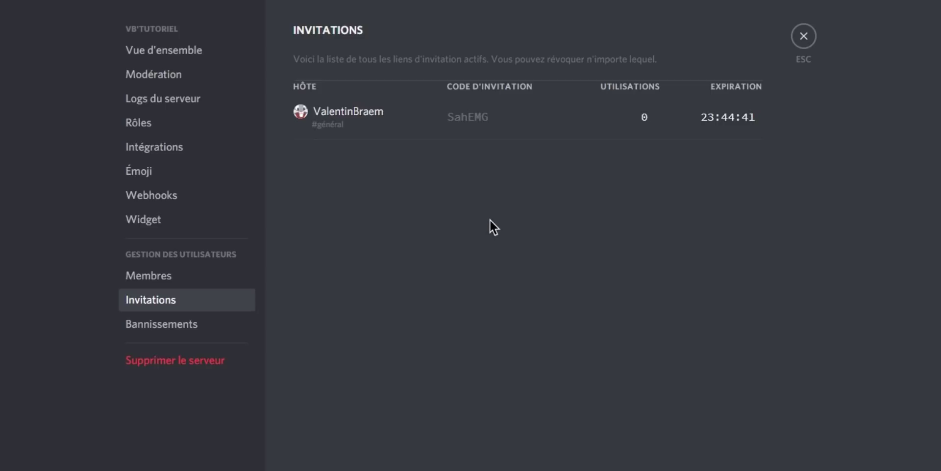
mouse_move(534, 124)
click(776, 95)
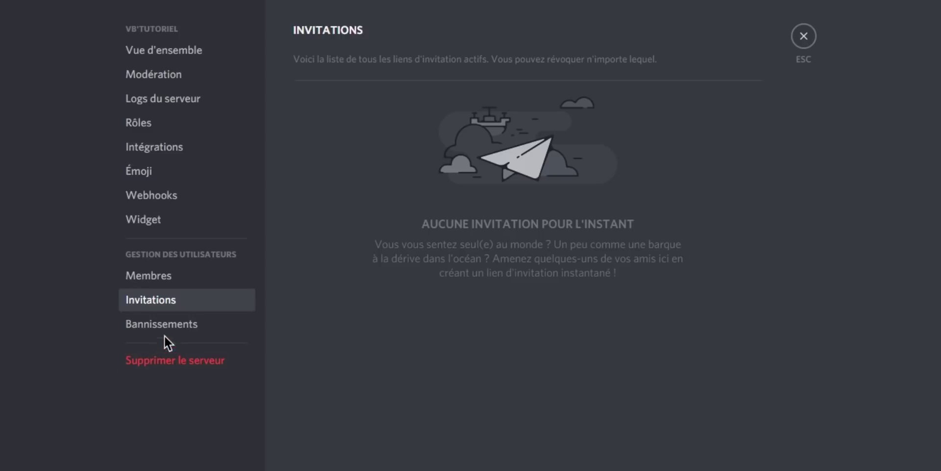
click(179, 326)
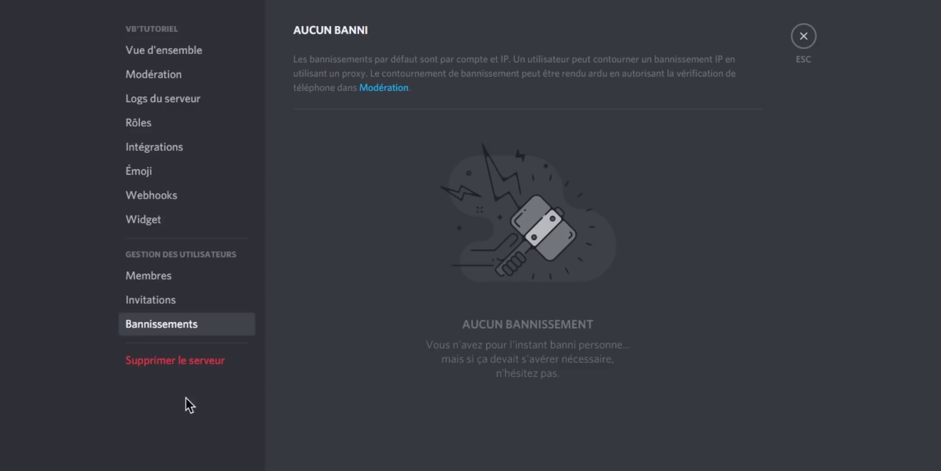
click(205, 362)
click(604, 312)
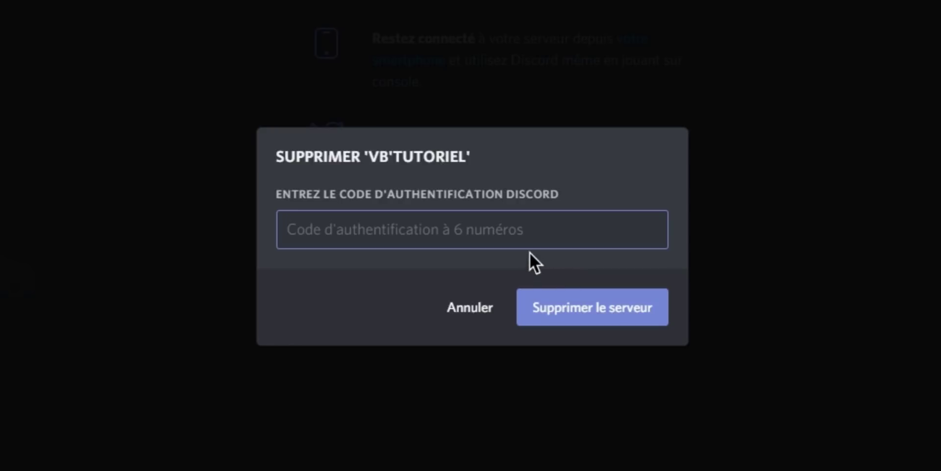
click(483, 328)
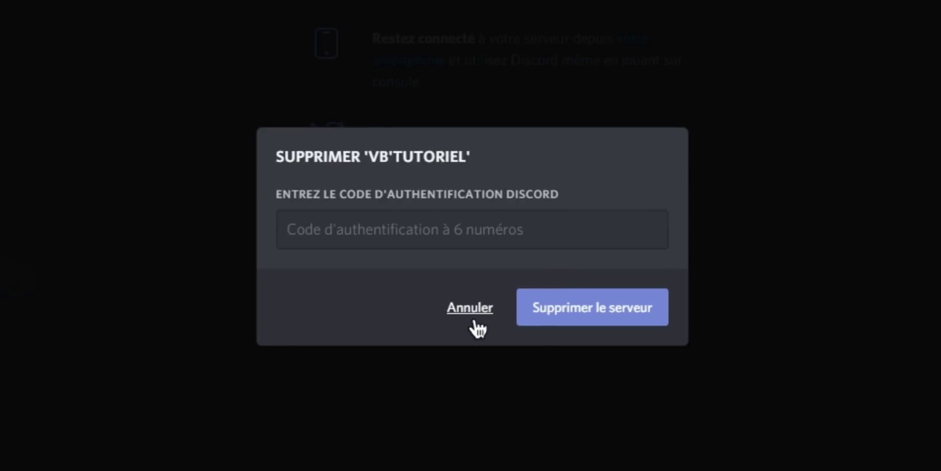